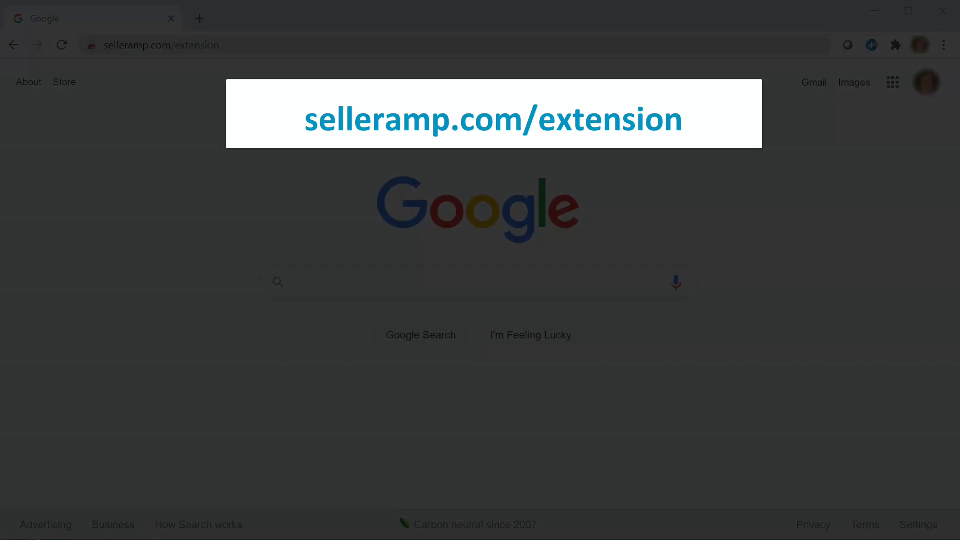
# Load the SellerAmp - SAS Web Store page, add the extension to Chrome, and dismiss the notice
pyautogui.press('Return')
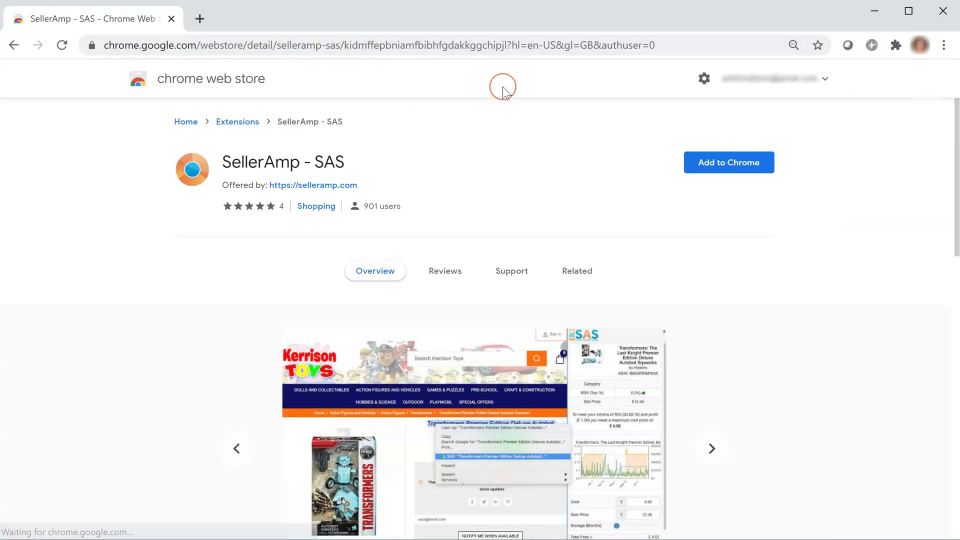
pyautogui.click(716, 169)
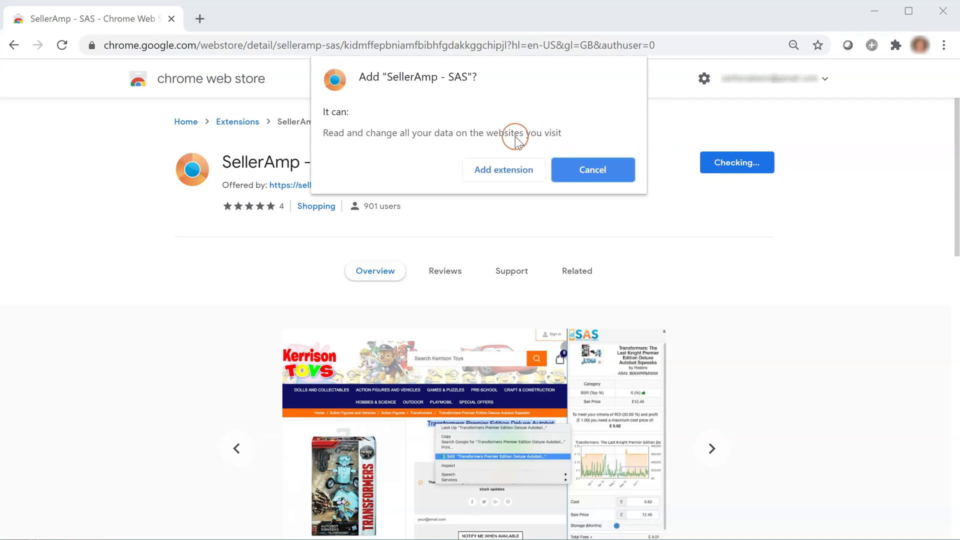
pyautogui.click(498, 171)
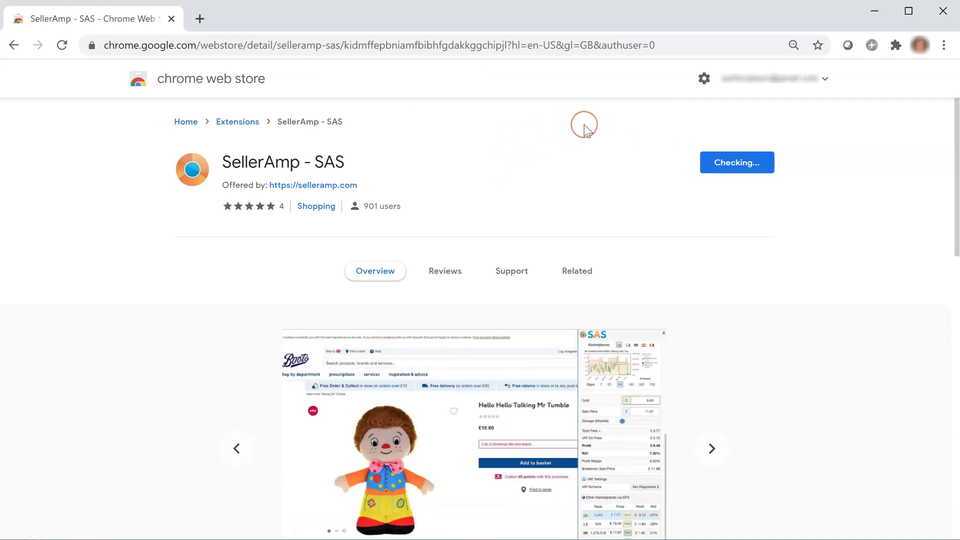
pyautogui.click(588, 129)
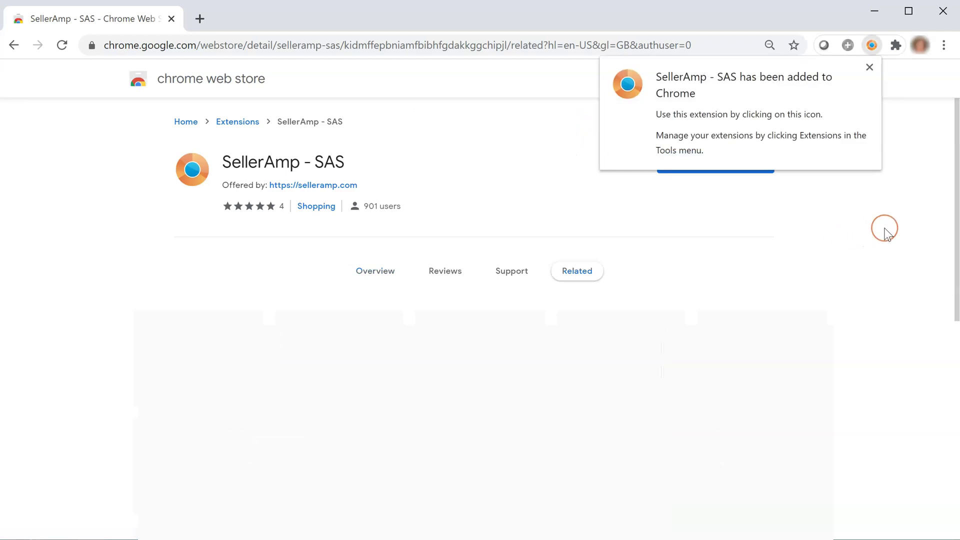
pyautogui.click(868, 65)
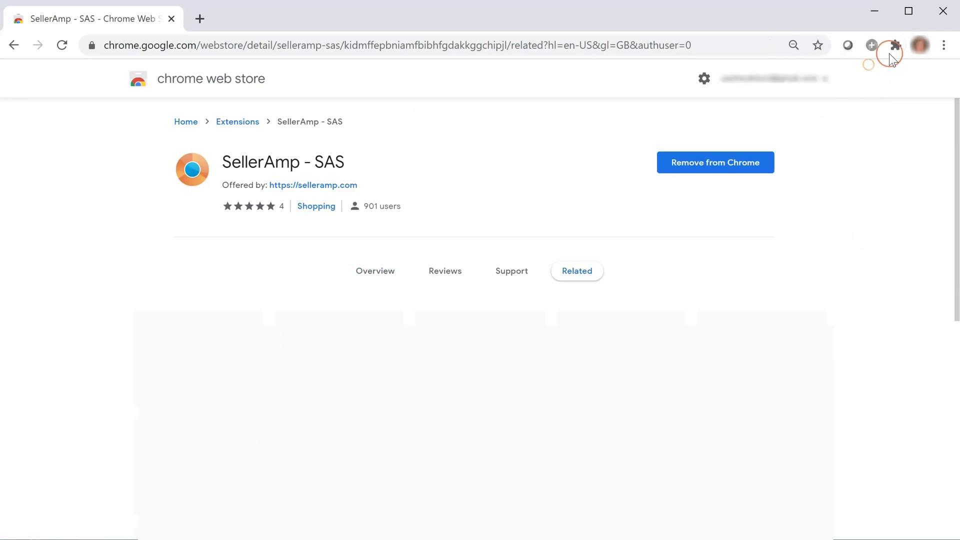
# Pin SellerAmp - SAS to the Chrome toolbar, view its options, and return to the Amazon tab
pyautogui.click(897, 45)
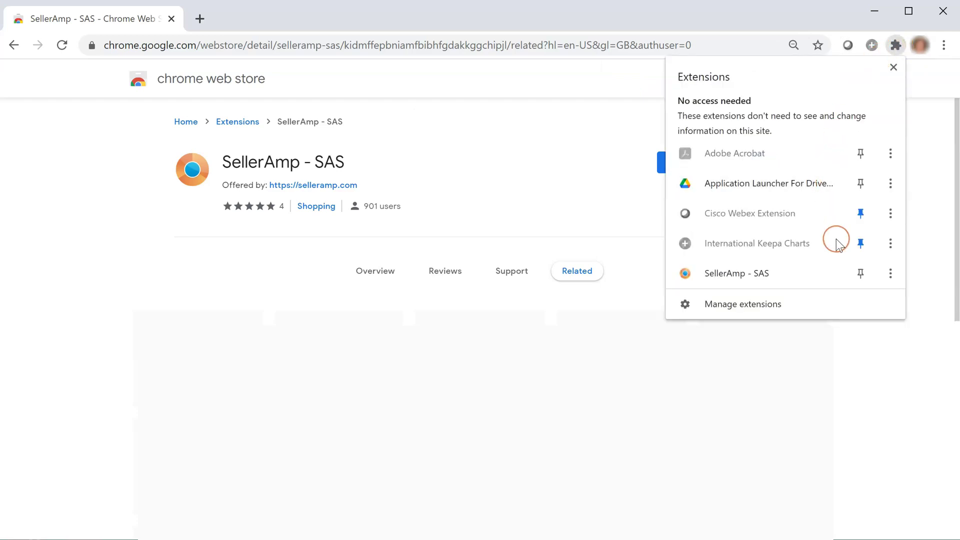
pyautogui.click(862, 274)
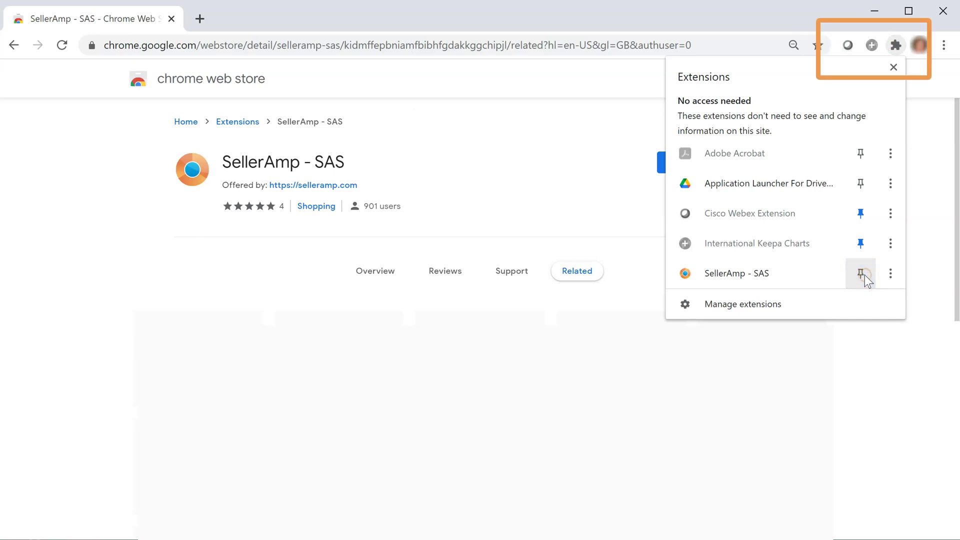
pyautogui.click(890, 273)
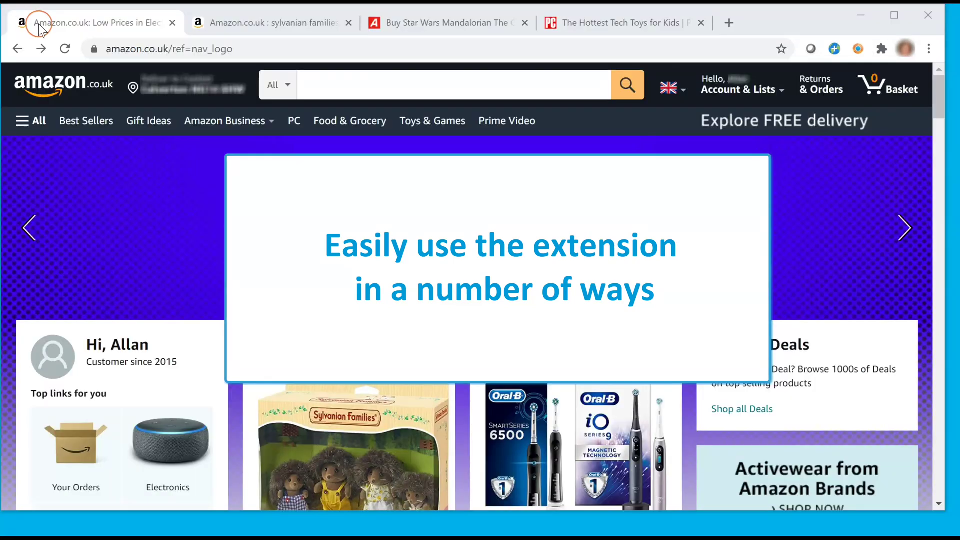
pyautogui.click(62, 31)
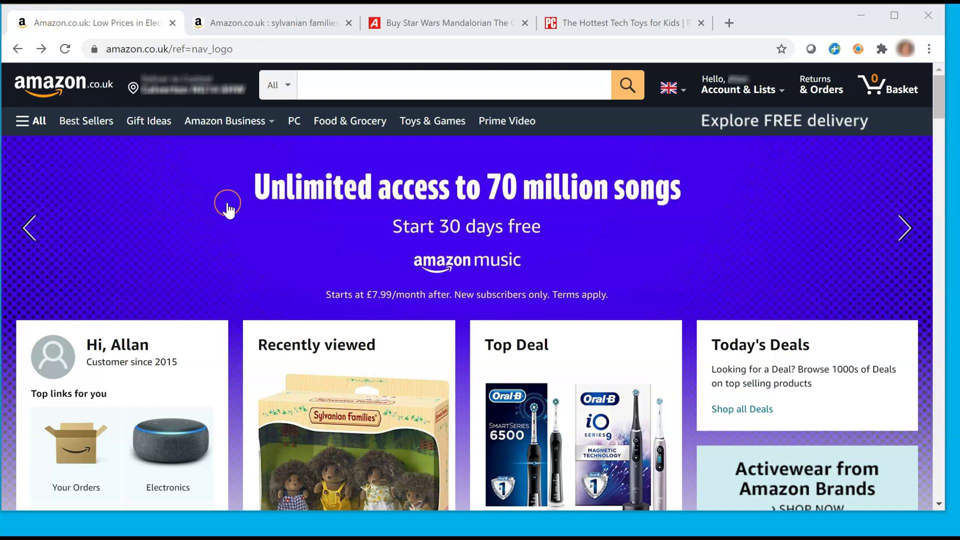
# Analyse Hedgehog Family and Walnut Squirrel Family in SAS (£2.53 profit, 29.76% ROI), then go to Argos
pyautogui.click(344, 392)
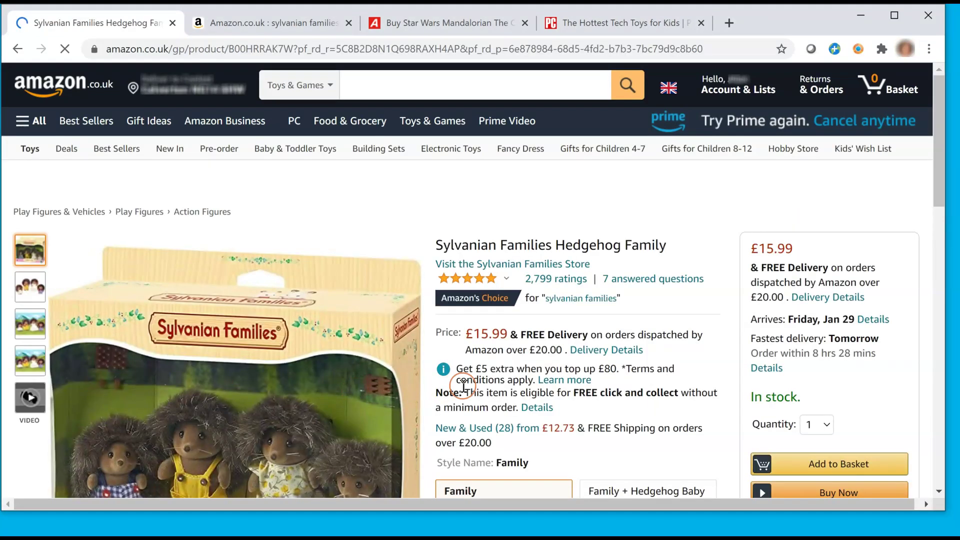
pyautogui.click(490, 385)
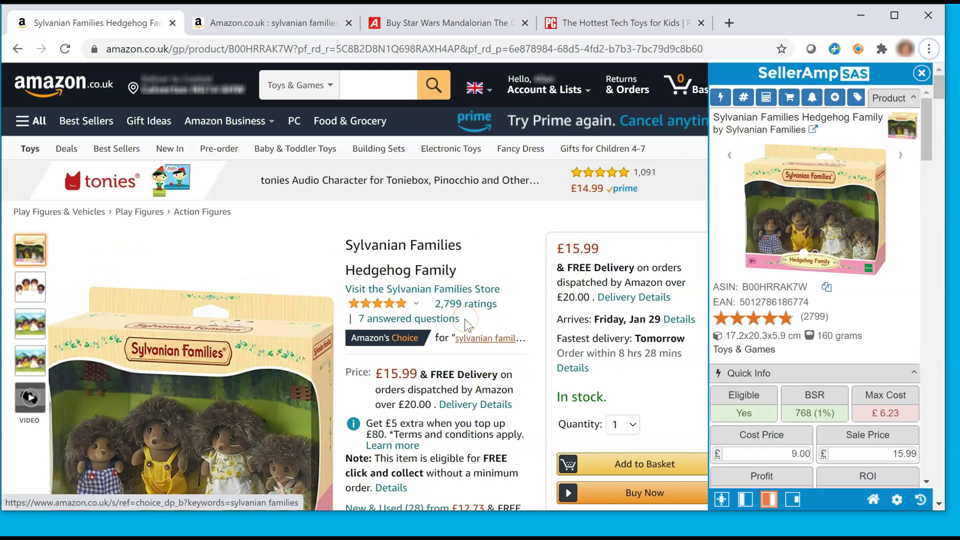
pyautogui.click(280, 31)
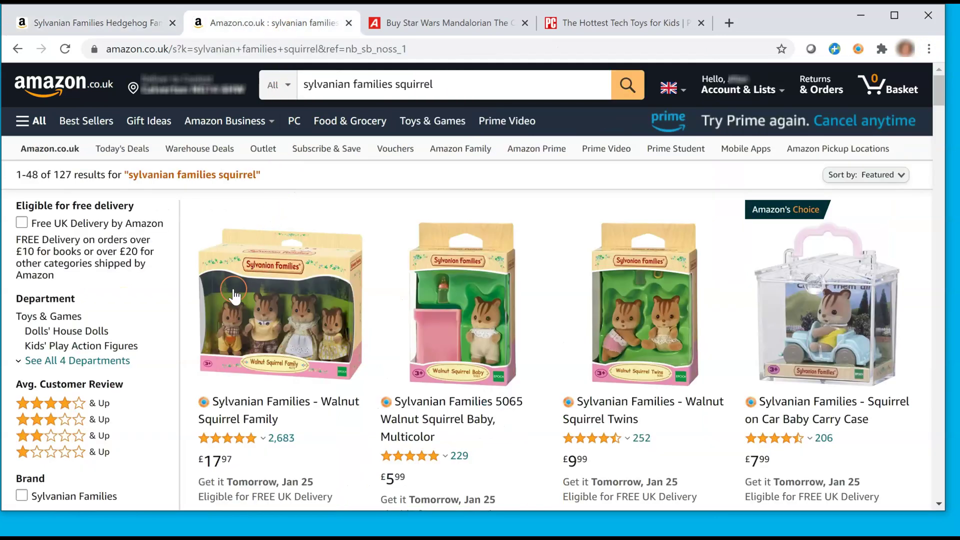
pyautogui.click(203, 402)
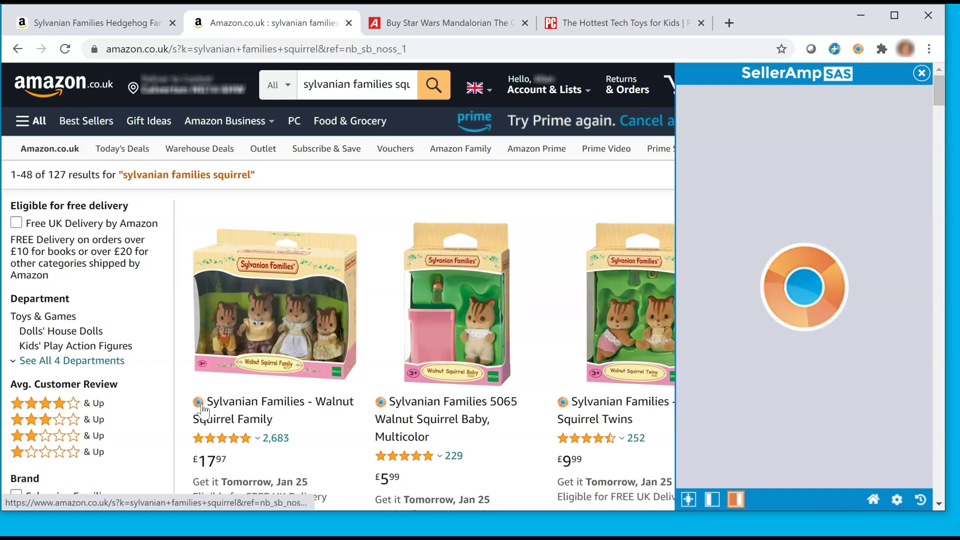
pyautogui.click(270, 316)
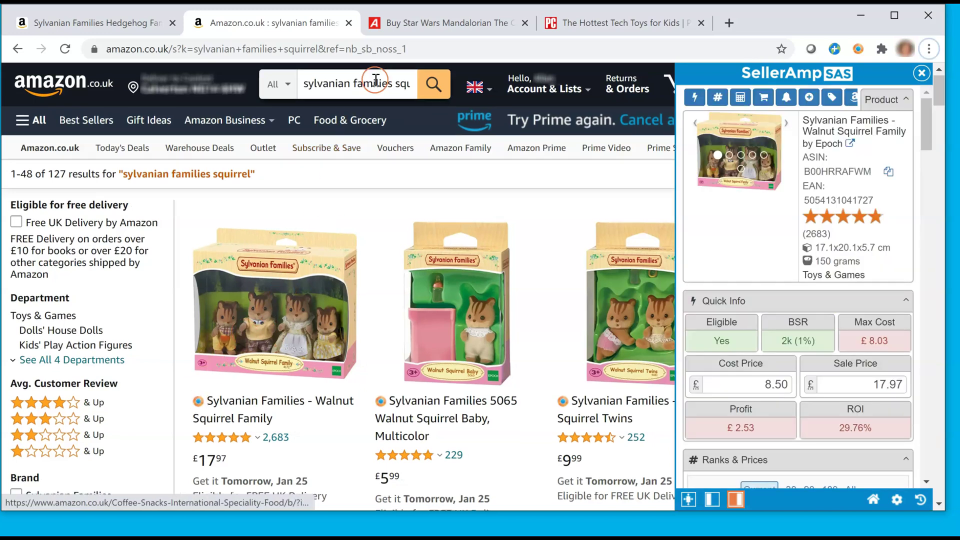
pyautogui.click(400, 31)
pyautogui.scroll(-1, 427, 300)
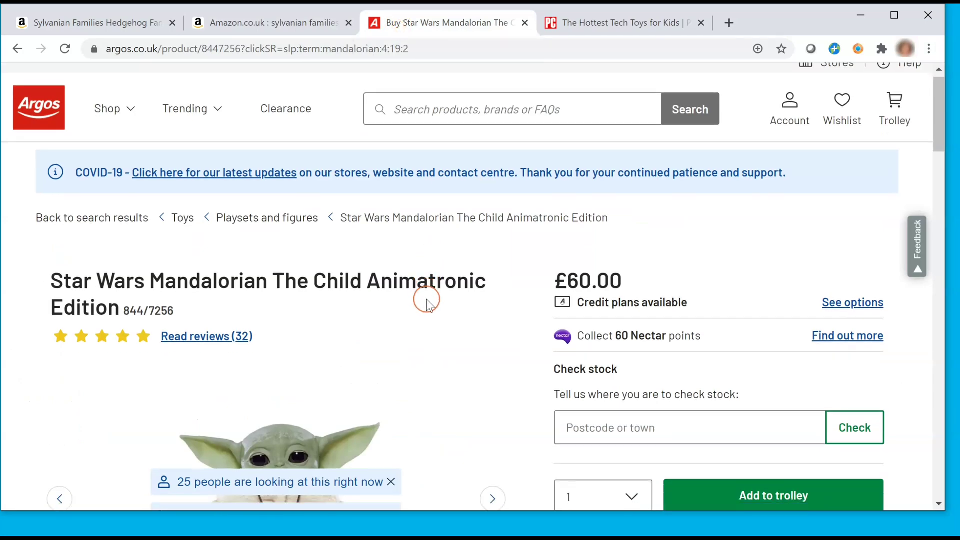
pyautogui.scroll(-15, 427, 300)
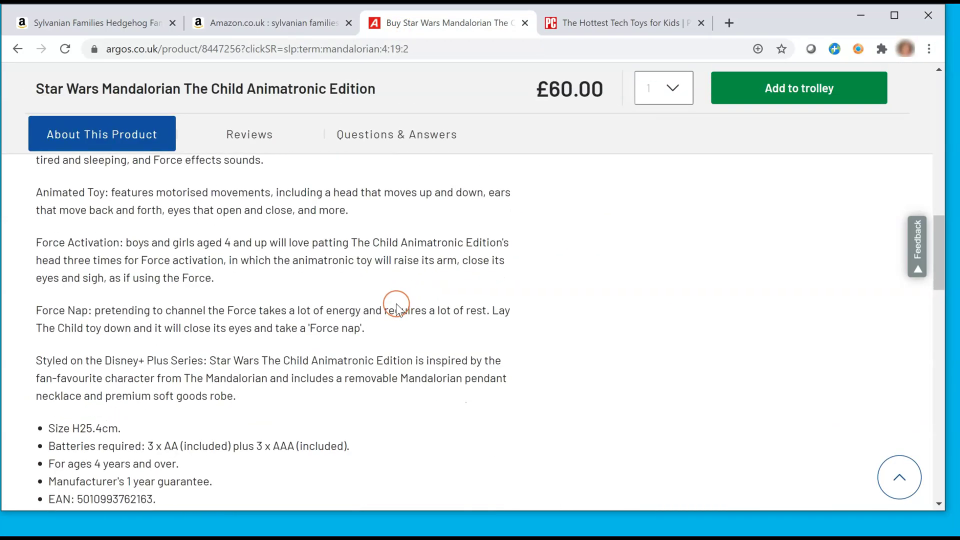
pyautogui.scroll(-5, 396, 306)
pyautogui.moveTo(77, 243); pyautogui.dragTo(132, 238)
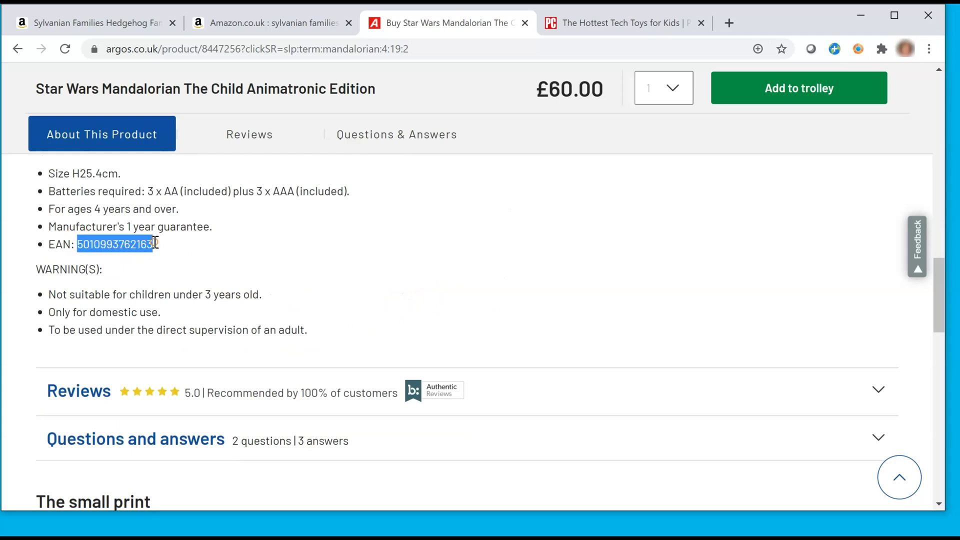
pyautogui.rightClick(119, 244)
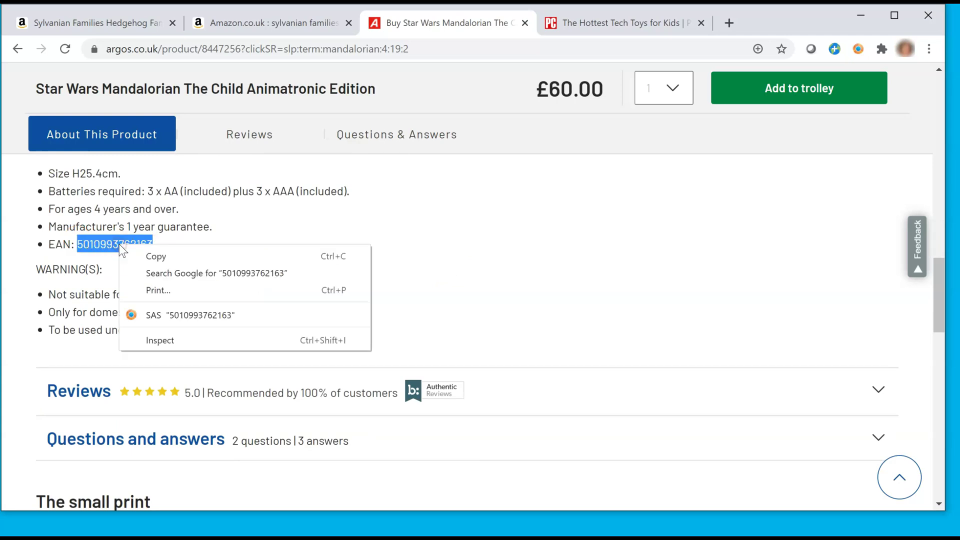
pyautogui.click(145, 315)
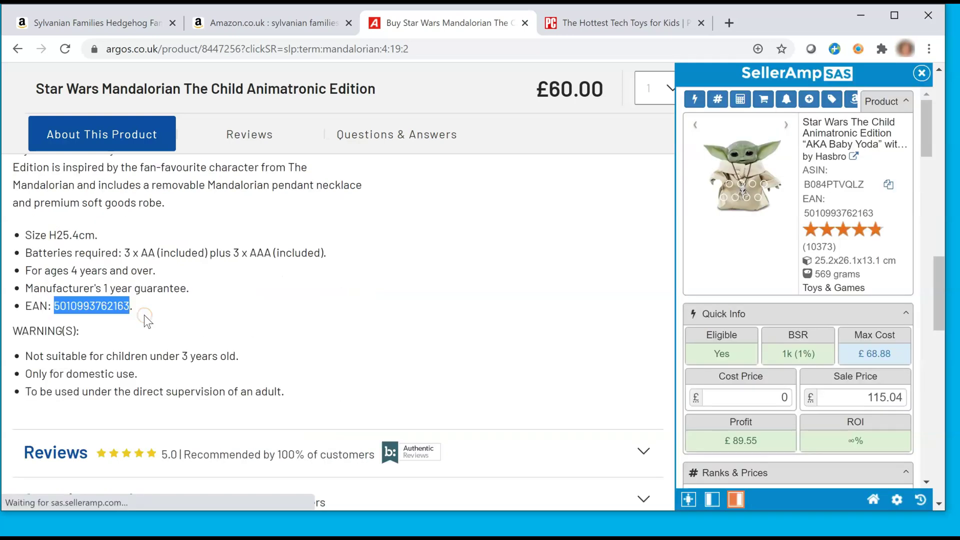
pyautogui.click(589, 25)
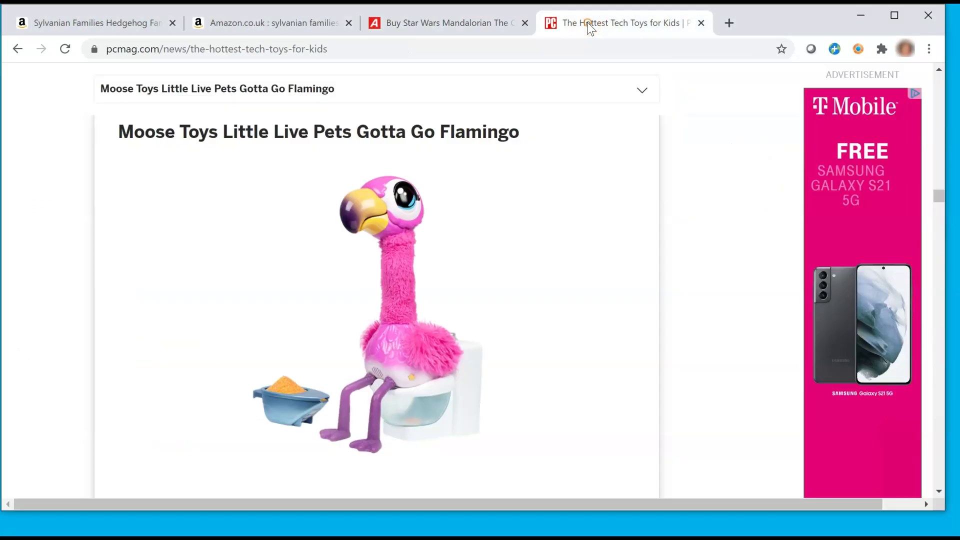
# Select the flamingo toy's name in the PCMag article heading and look it up in SAS
pyautogui.moveTo(275, 133); pyautogui.dragTo(521, 136)
pyautogui.rightClick(470, 138)
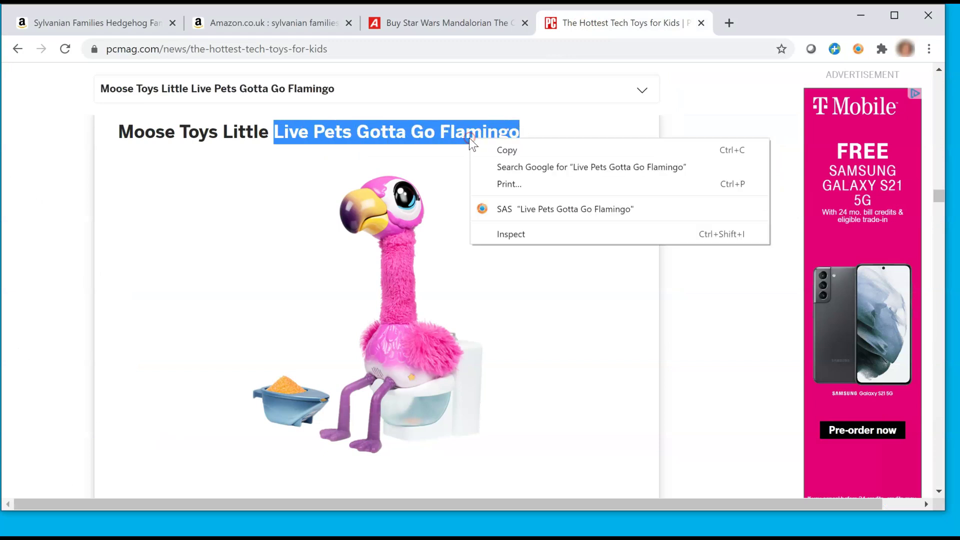
pyautogui.click(481, 209)
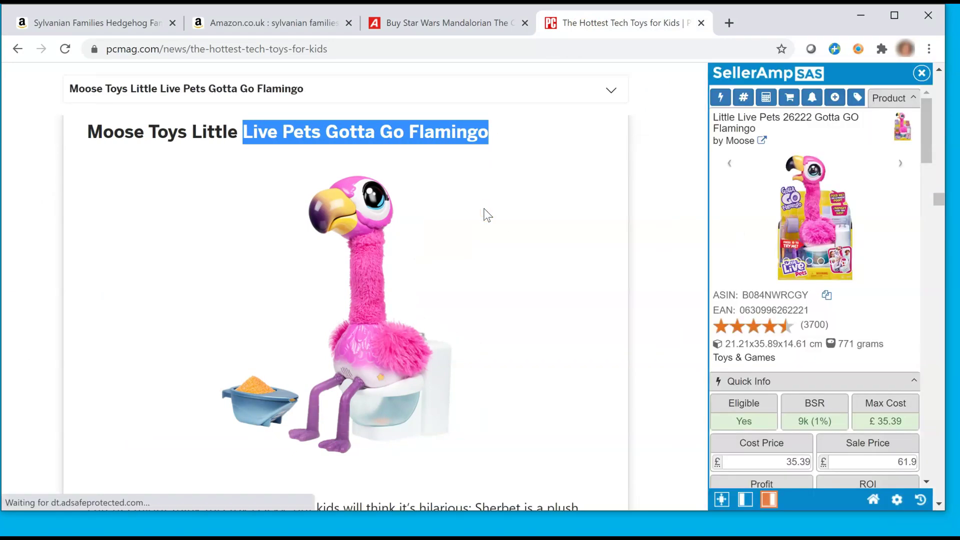
pyautogui.click(501, 188)
# Look up 'Live Pets' in SAS, then return to the Hedgehog Family analysis (BSR 768, £6.23 max cost)
pyautogui.moveTo(500, 133); pyautogui.dragTo(322, 131)
pyautogui.click(243, 131)
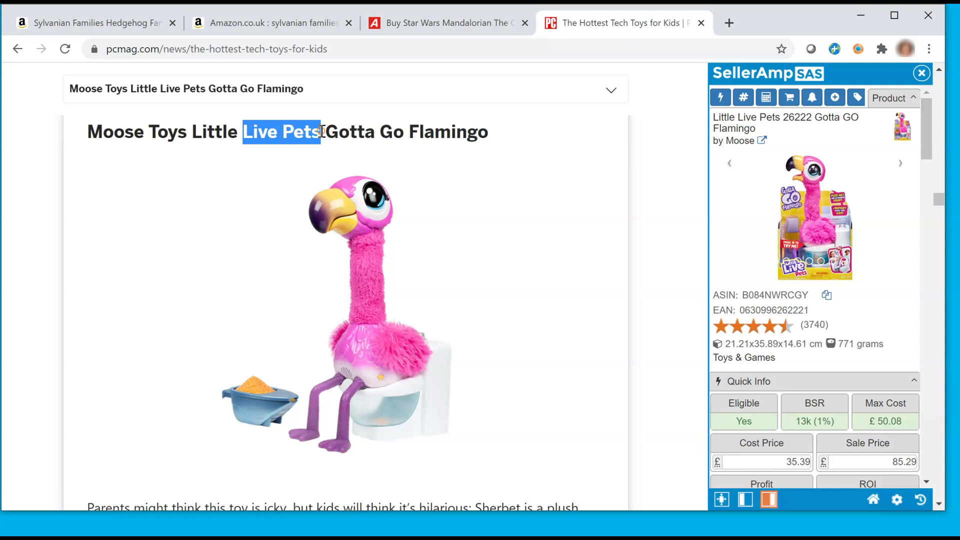
pyautogui.rightClick(288, 131)
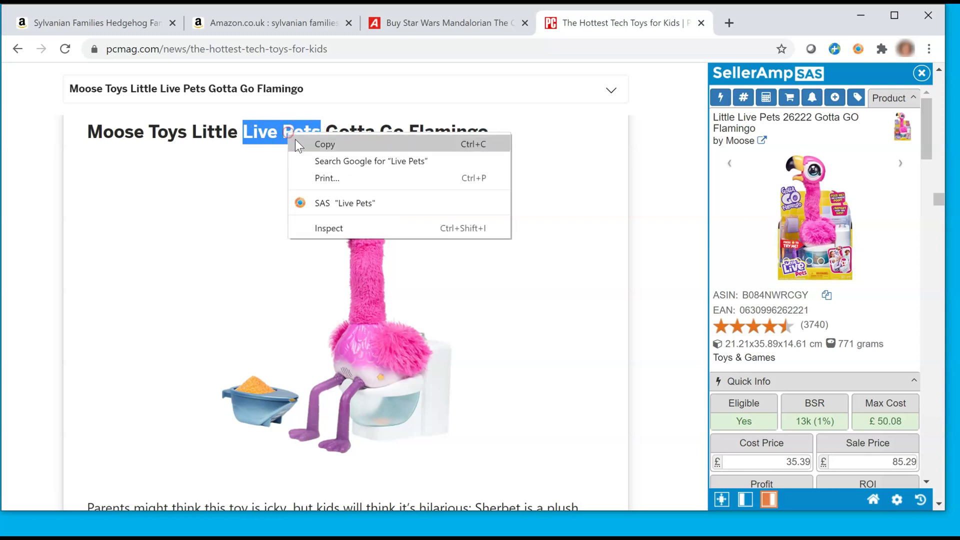
pyautogui.click(320, 201)
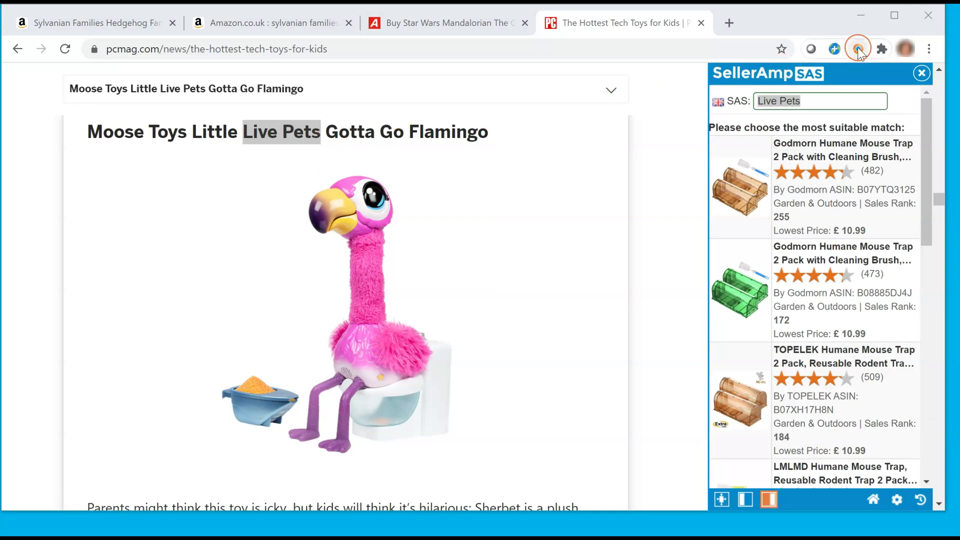
pyautogui.click(858, 49)
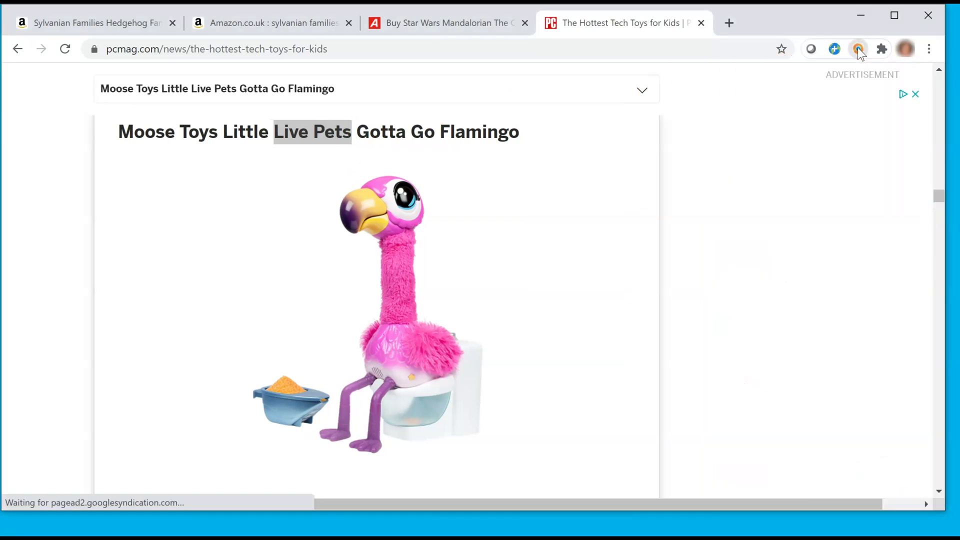
pyautogui.click(857, 48)
pyautogui.click(882, 50)
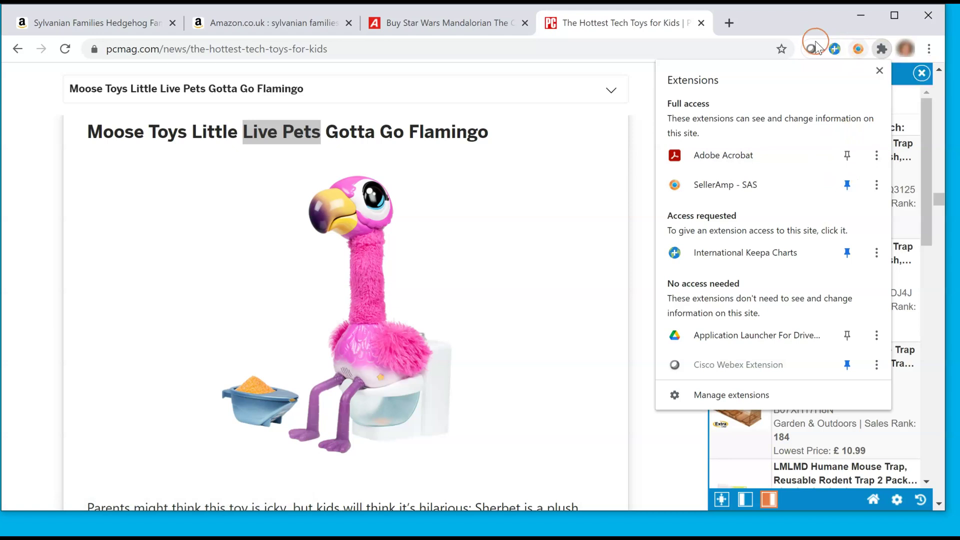
pyautogui.click(106, 24)
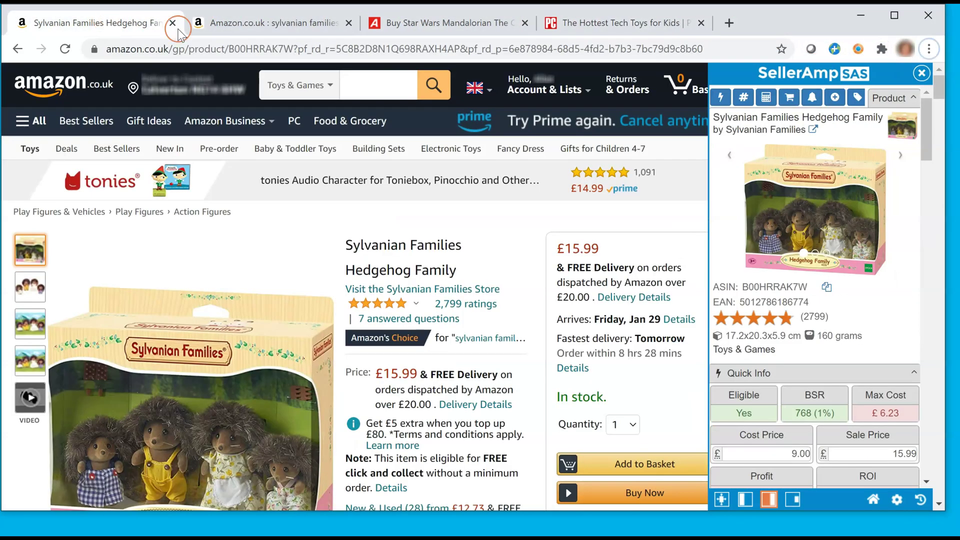
# Filter the SAS History by 'squirrel' to list Walnut Squirrel Family and Wildlife World Squirrel Feeder
pyautogui.click(924, 125)
pyautogui.moveTo(929, 115); pyautogui.dragTo(928, 371)
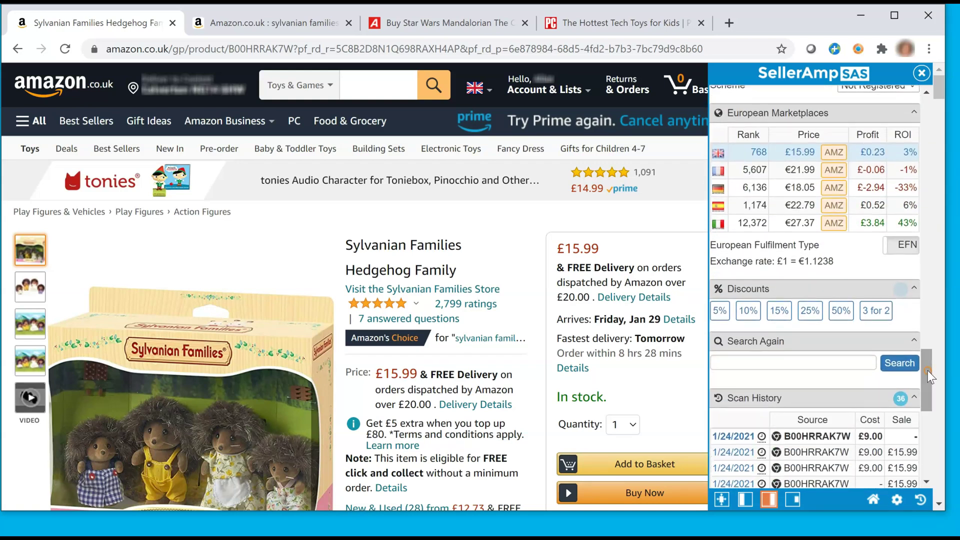
pyautogui.click(921, 500)
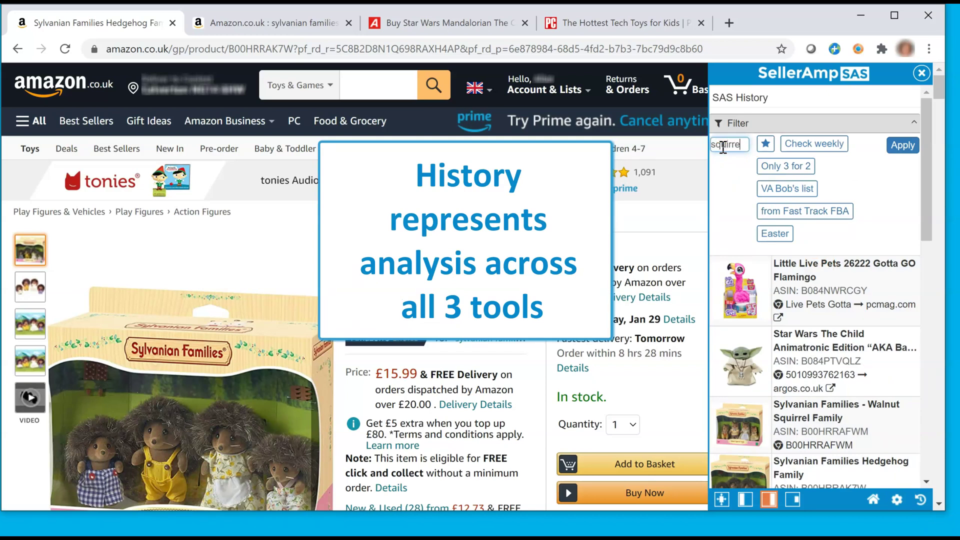
pyautogui.press('Return')
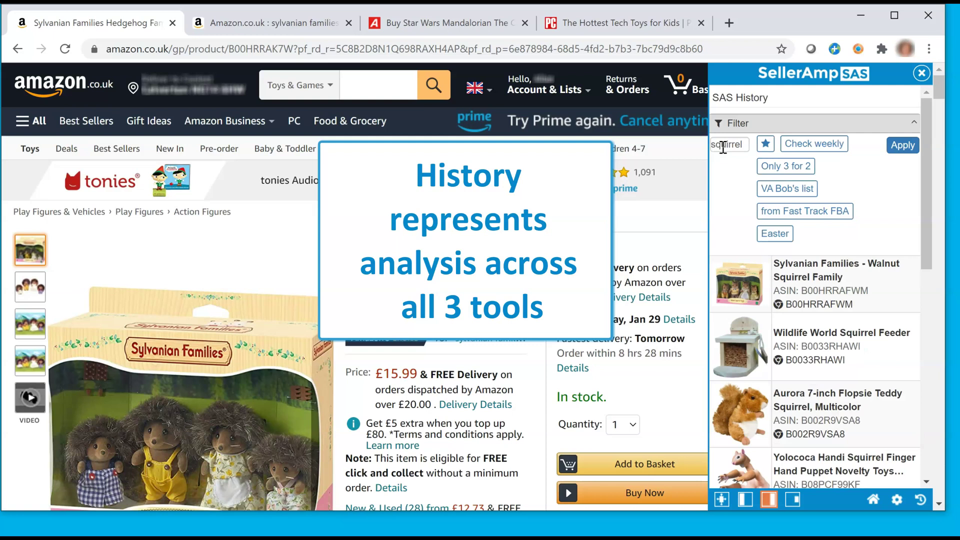
pyautogui.click(730, 161)
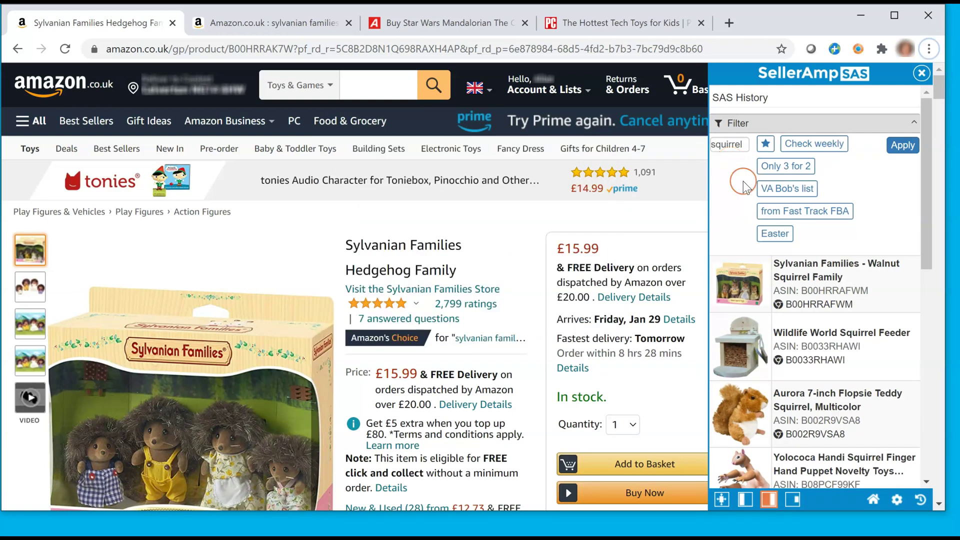
pyautogui.click(896, 500)
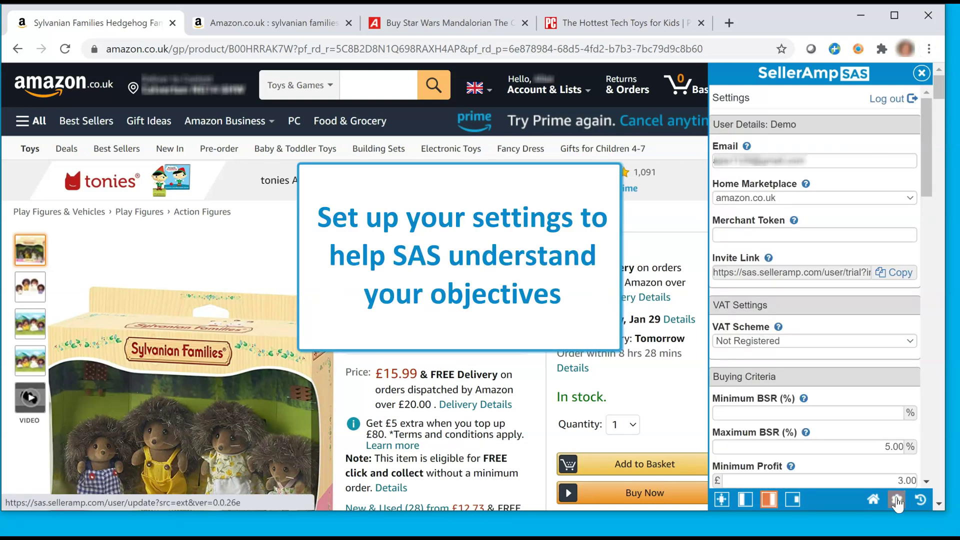
# Scroll through SAS Settings down to the SAS Panels list, then return to the Hedgehog Family analysis
pyautogui.scroll(-5, 897, 502)
pyautogui.scroll(-5, 888, 437)
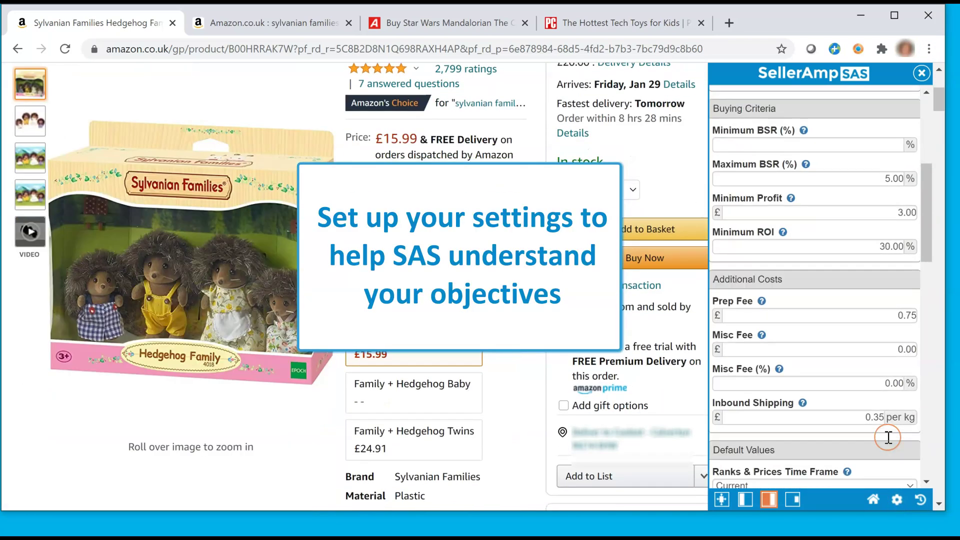
pyautogui.scroll(-10, 888, 438)
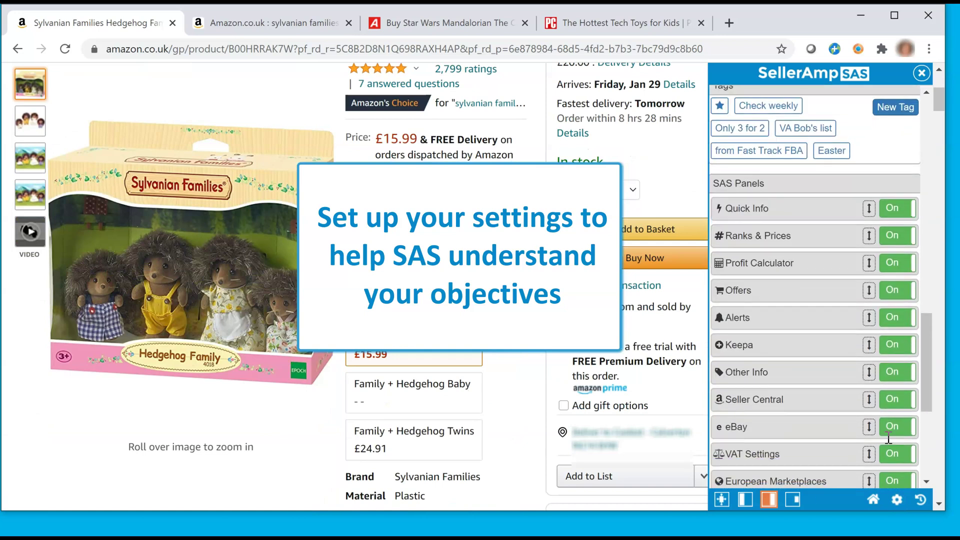
pyautogui.scroll(-5, 888, 437)
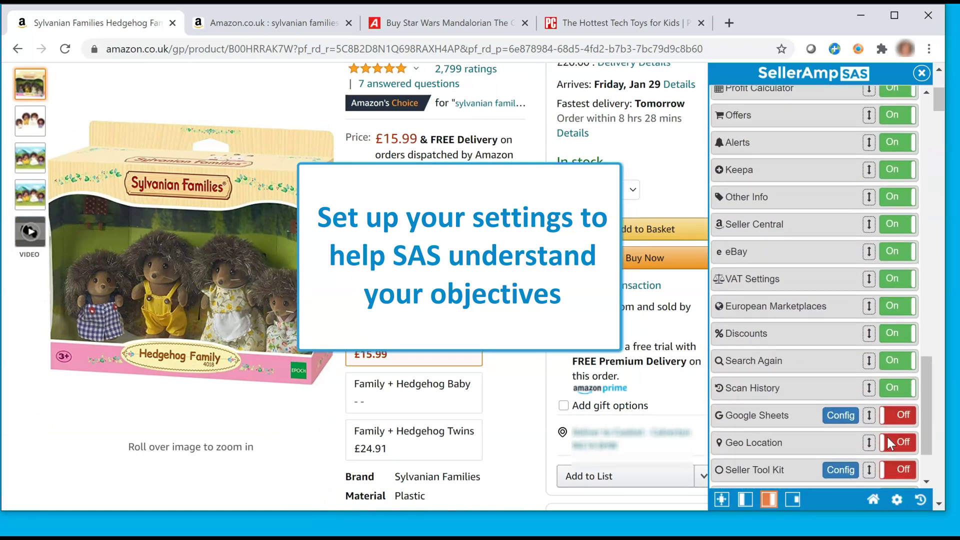
pyautogui.scroll(-1, 887, 438)
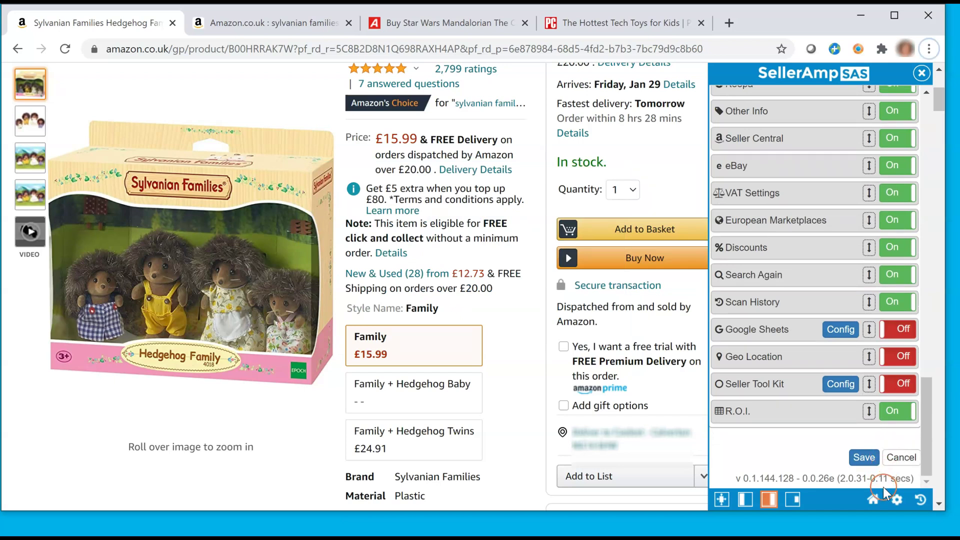
pyautogui.click(873, 499)
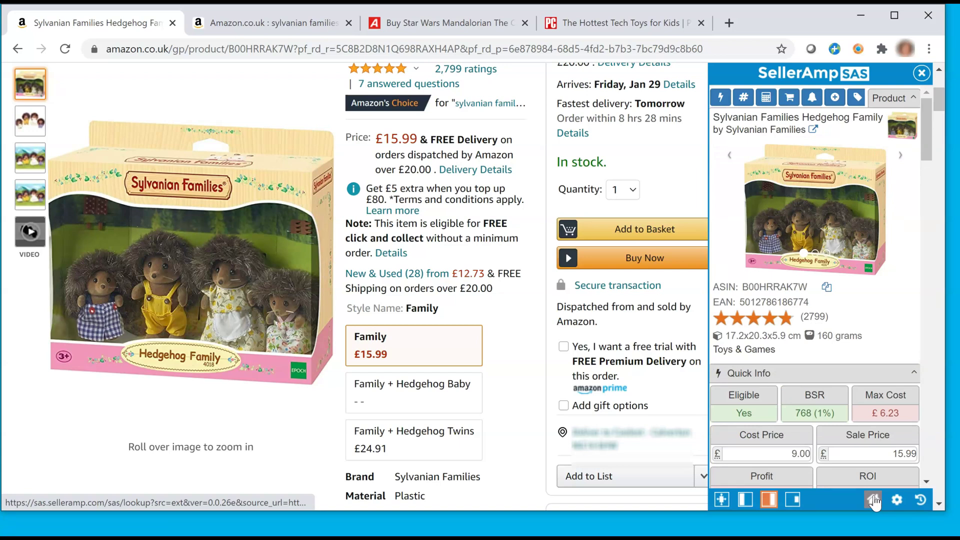
# Try the SAS panel's embedded, right-docked, left-docked and floating layouts
pyautogui.click(793, 497)
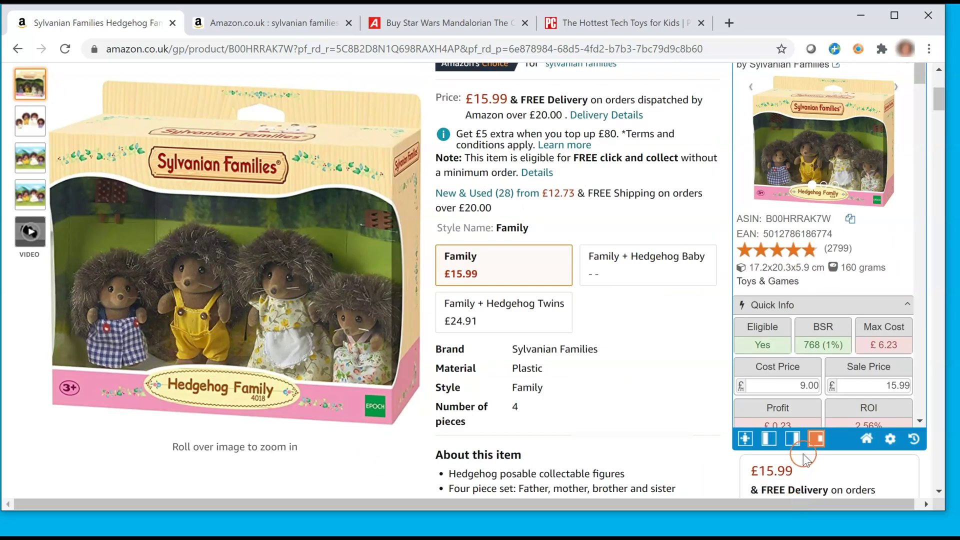
pyautogui.click(818, 440)
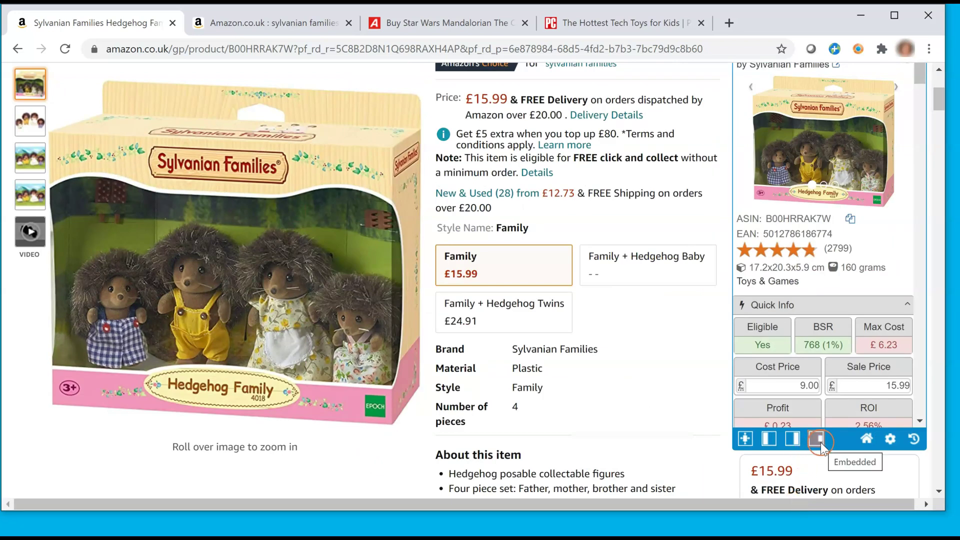
pyautogui.click(793, 437)
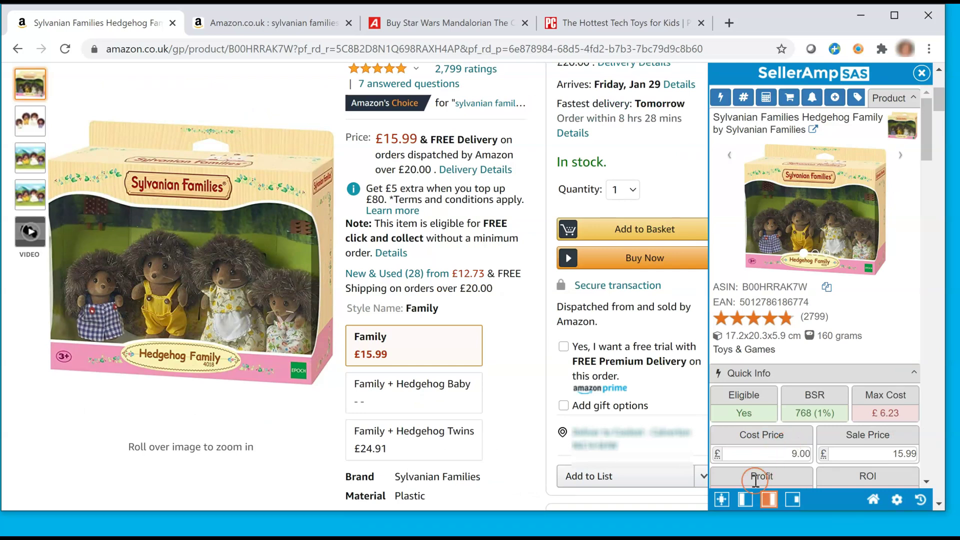
pyautogui.click(745, 496)
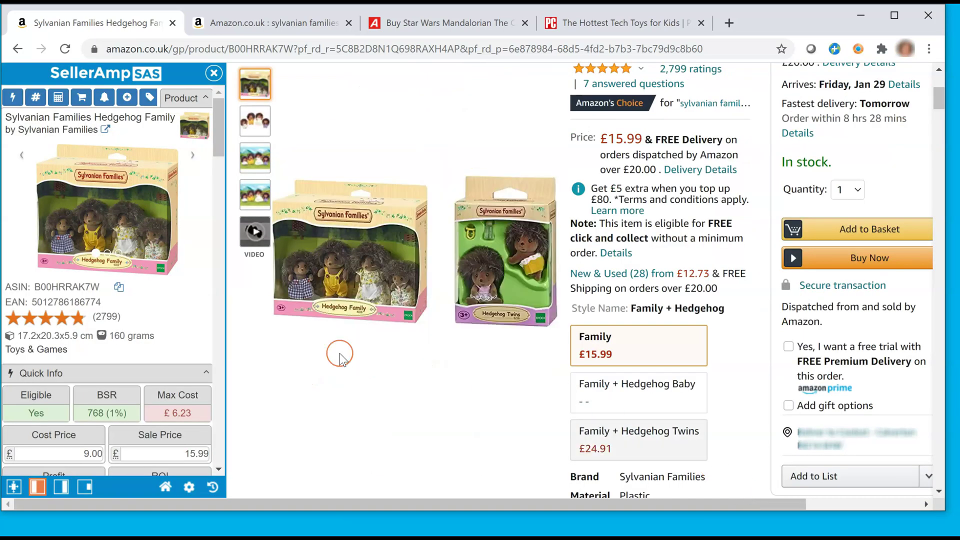
pyautogui.click(17, 491)
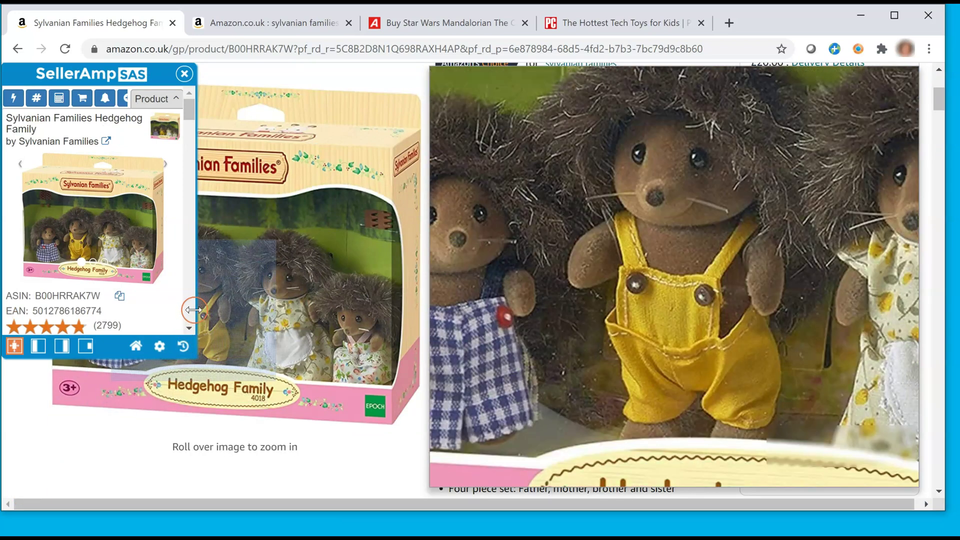
# Widen, centre and lengthen the floating SAS window to reveal the profit figures
pyautogui.moveTo(193, 309); pyautogui.dragTo(578, 311)
pyautogui.moveTo(353, 81); pyautogui.dragTo(601, 95)
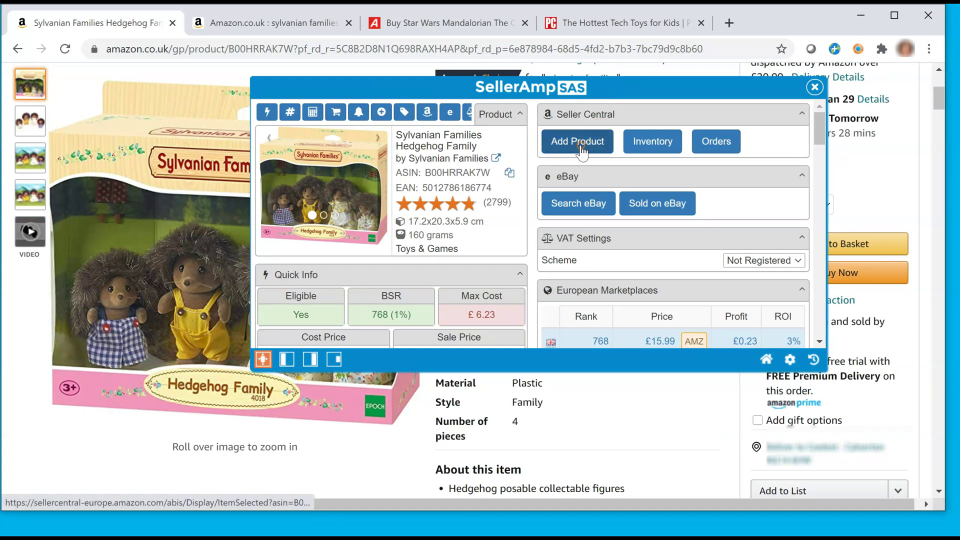
pyautogui.moveTo(480, 371); pyautogui.dragTo(479, 456)
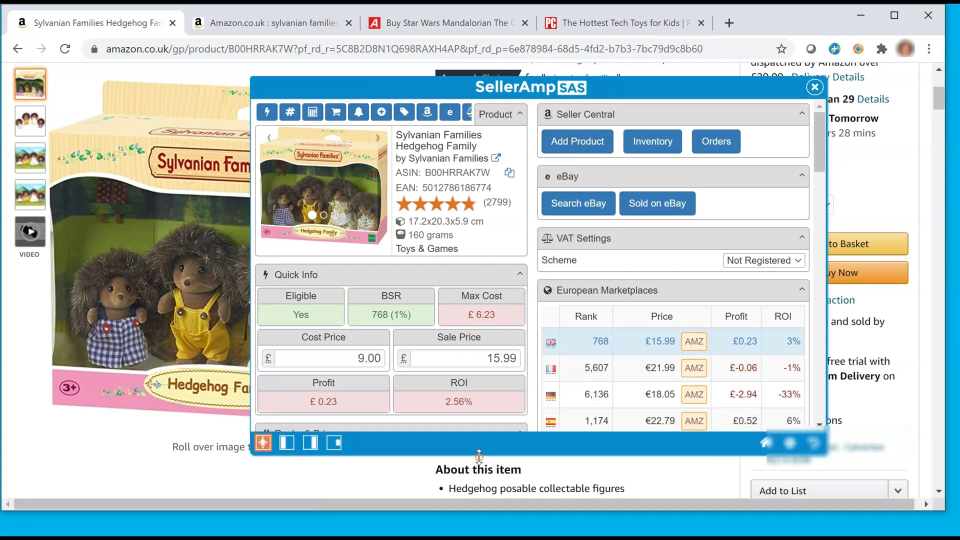